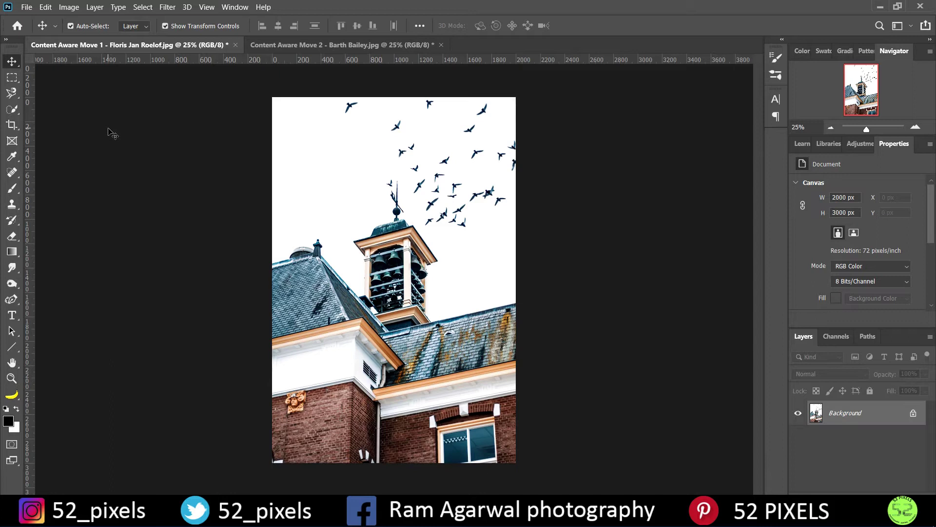
# Select the lone bird in the open sky above the main flock with a rectangular marquee
pyautogui.hotkey('ctrl', '+')
pyautogui.hotkey('ctrl', '+')
pyautogui.hotkey('ctrl', '+')
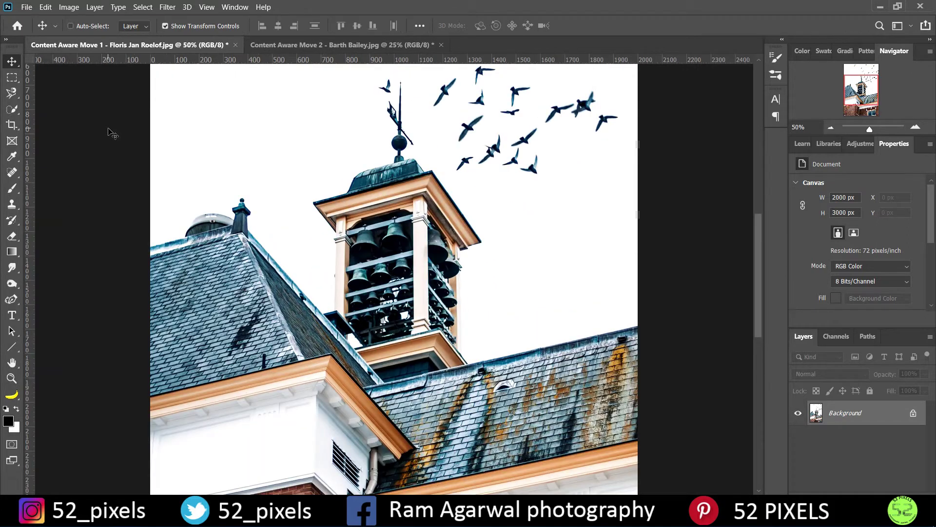
pyautogui.scroll(5, 537, 439)
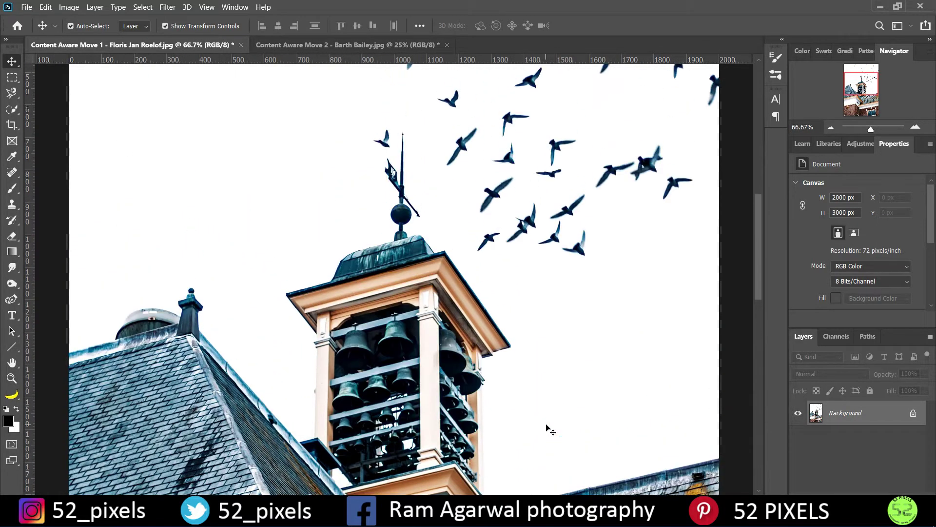
pyautogui.scroll(1, 550, 430)
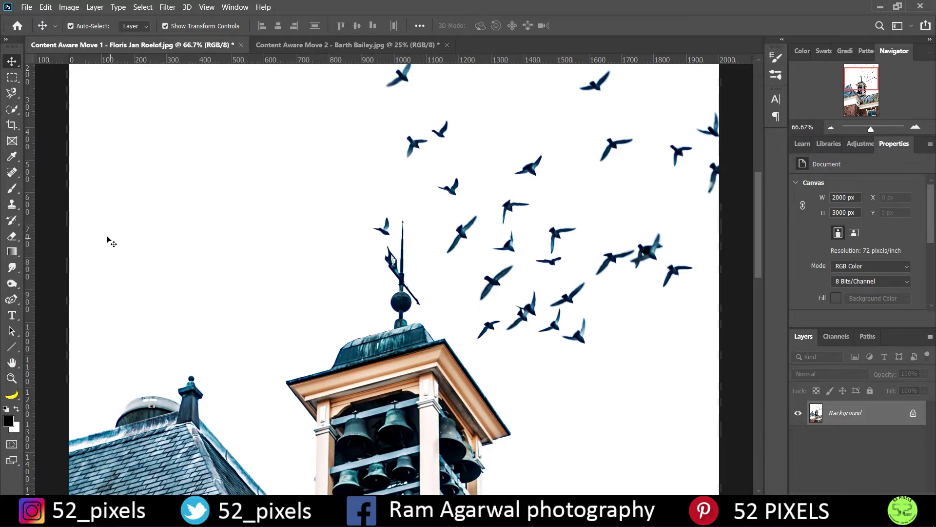
pyautogui.click(11, 77)
pyautogui.scroll(1, 596, 214)
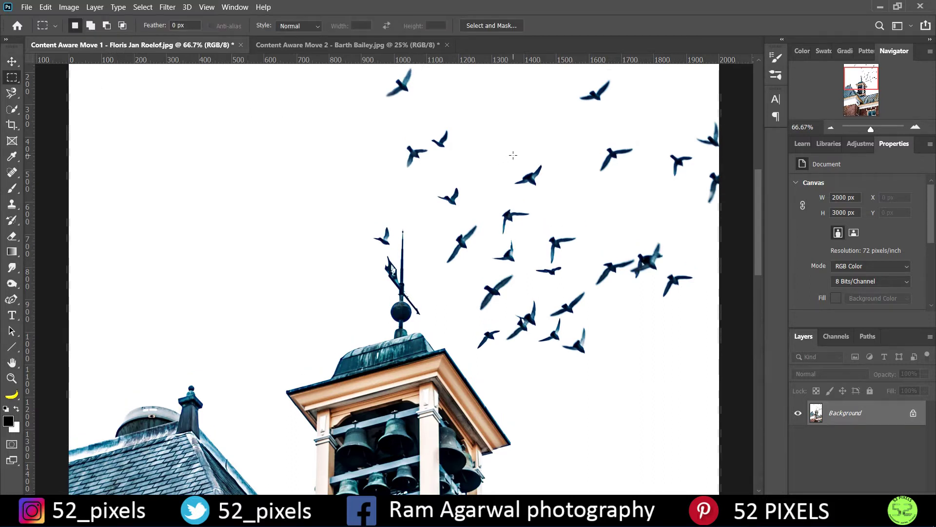
pyautogui.moveTo(503, 161); pyautogui.dragTo(557, 195)
# Move the selected bird with Content-Aware Move to the open sky above the weathervane, rotating it slightly counterclockwise
pyautogui.click(12, 172)
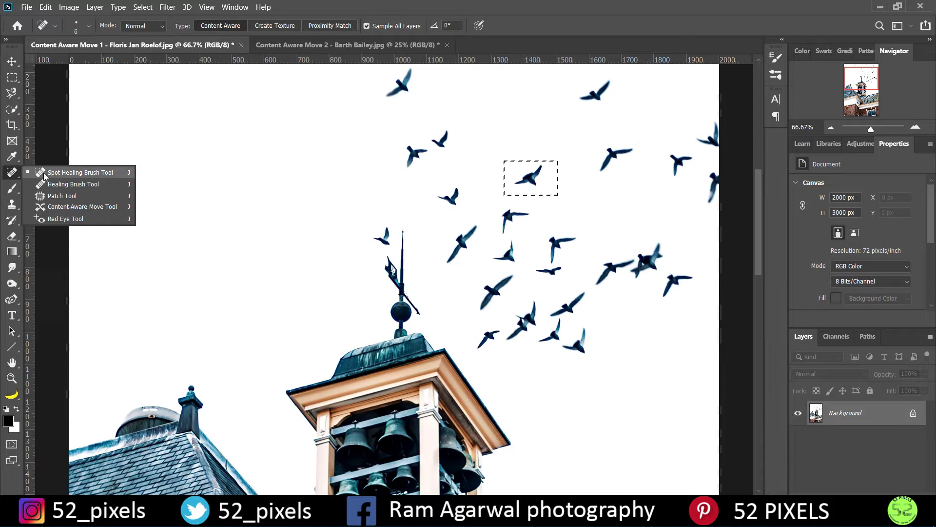
pyautogui.click(56, 207)
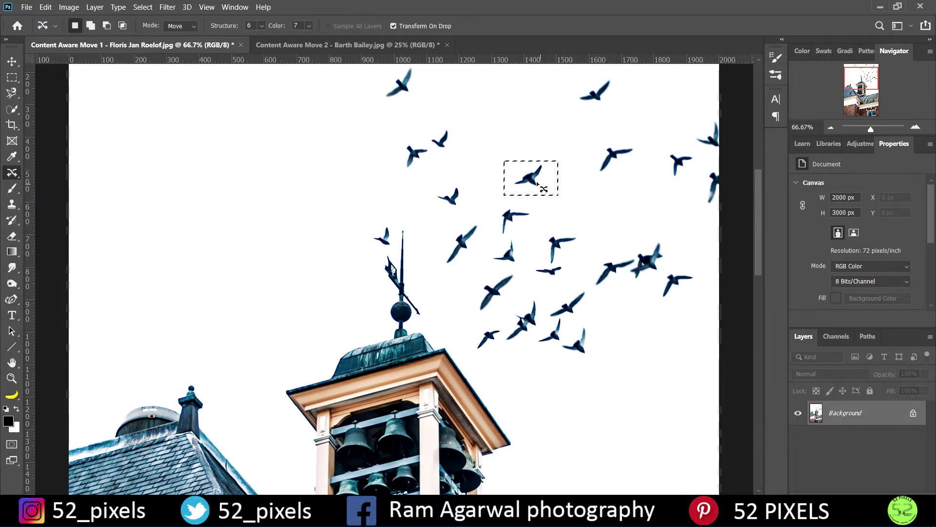
pyautogui.moveTo(532, 181); pyautogui.dragTo(364, 133)
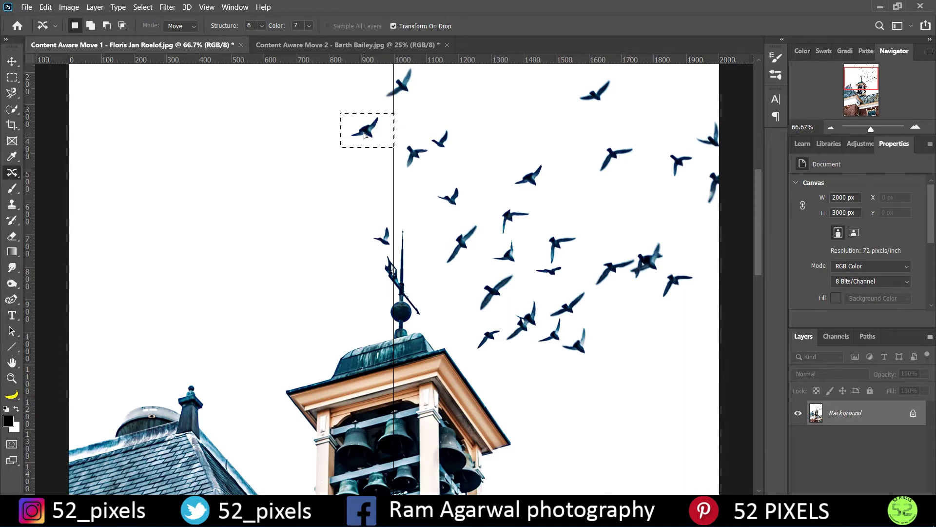
pyautogui.moveTo(406, 108); pyautogui.dragTo(391, 102)
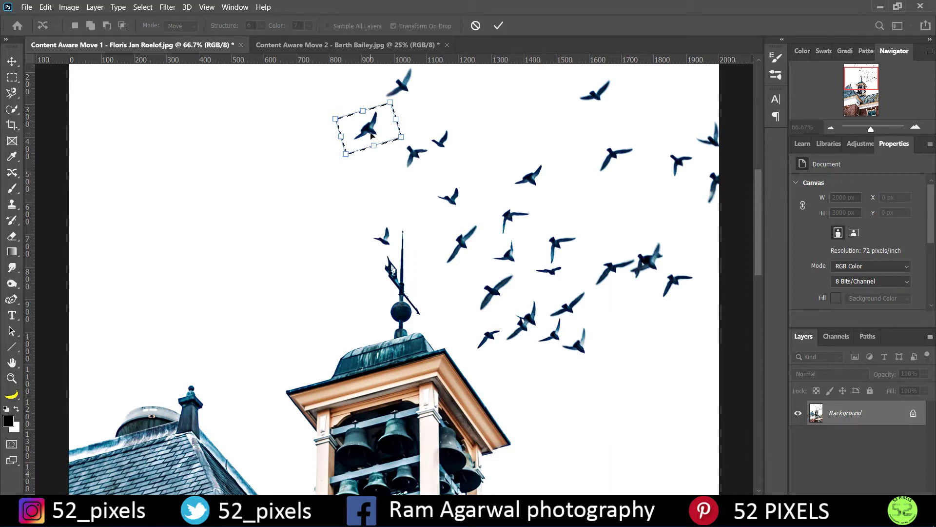
pyautogui.press('Return')
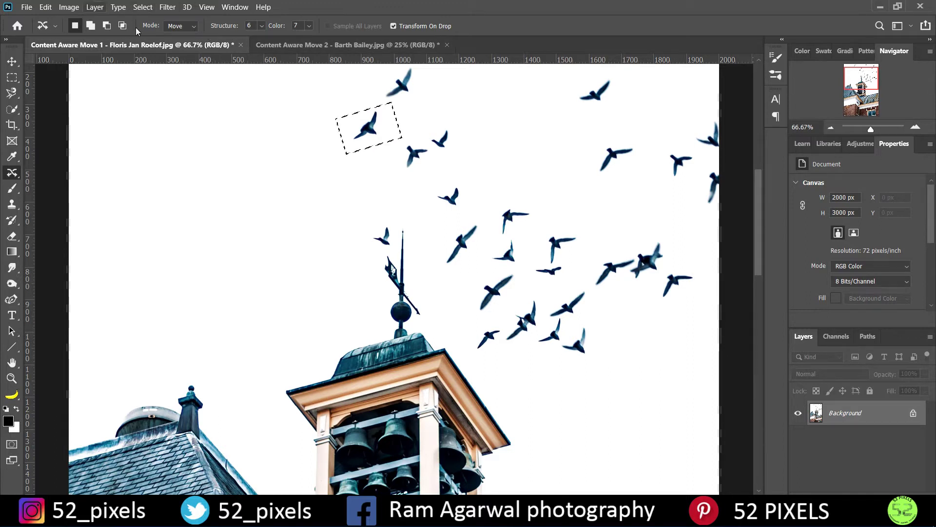
# Examine the Content-Aware Move tool's Mode, Structure and Color options, keeping the mode at Move
pyautogui.click(188, 30)
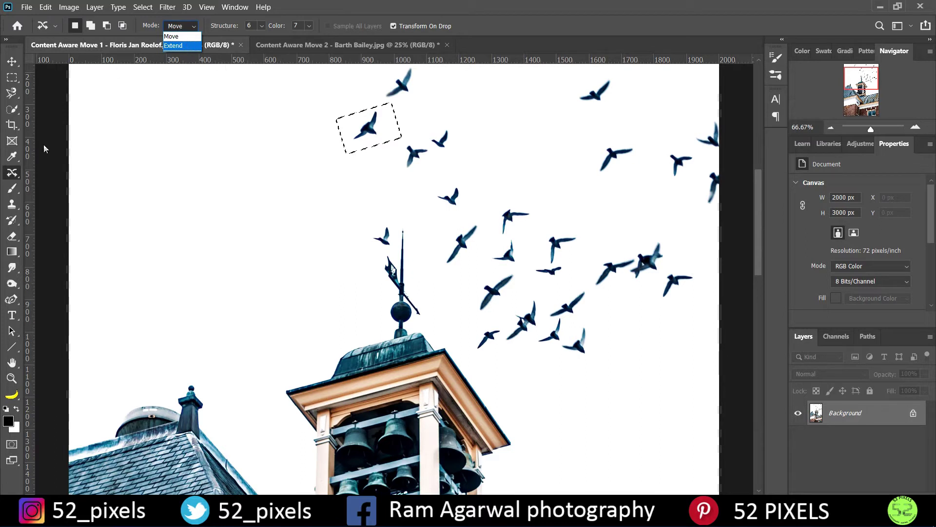
pyautogui.click(186, 37)
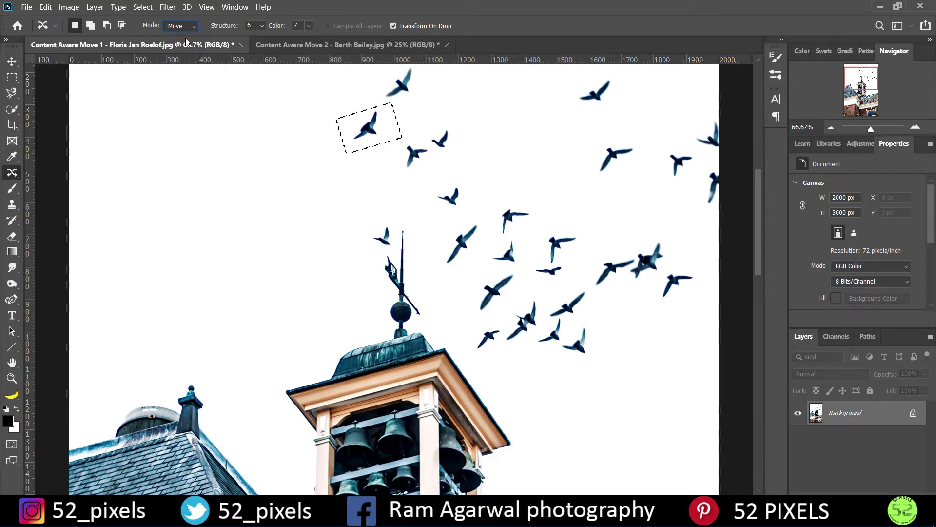
pyautogui.click(263, 27)
pyautogui.moveTo(273, 39); pyautogui.dragTo(251, 38)
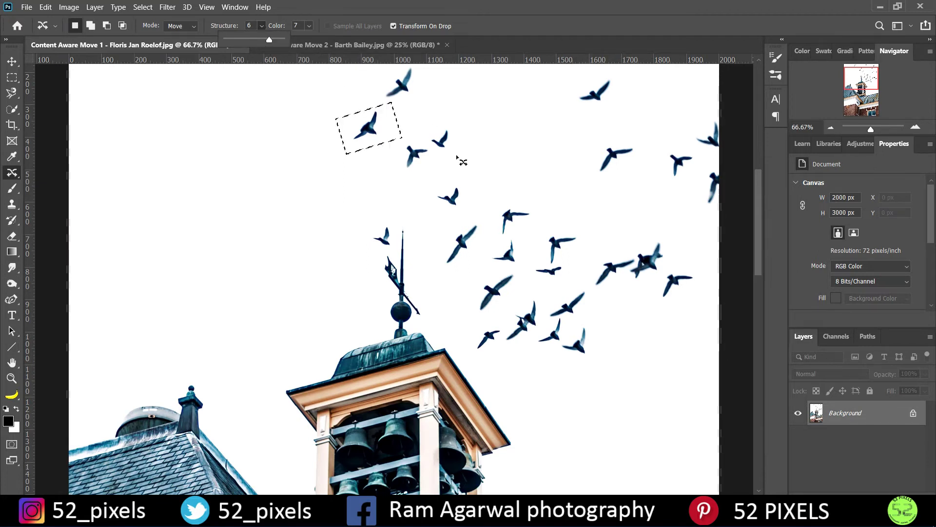
pyautogui.click(312, 26)
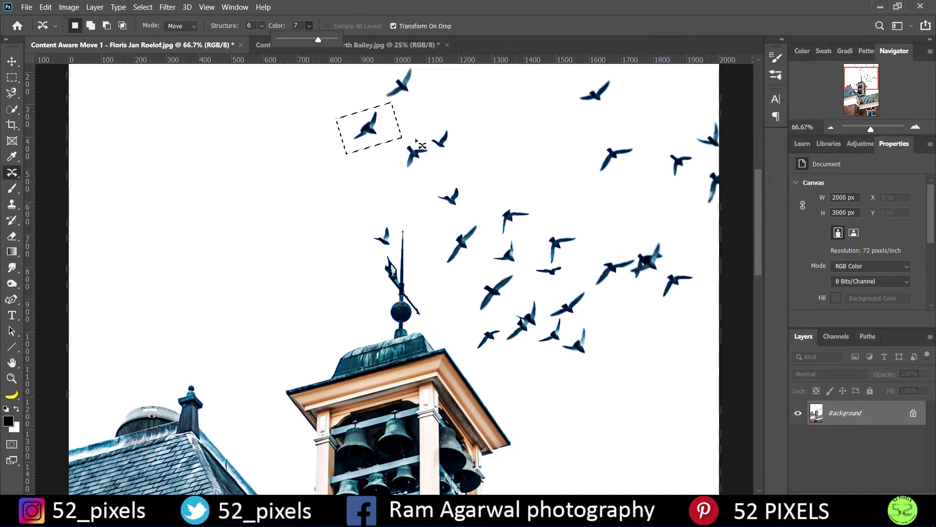
# Clear the selection and outline the bird just below the one in the sky's upper-right area with the Lasso tool
pyautogui.hotkey('ctrl', '-')
pyautogui.hotkey('ctrl', '-')
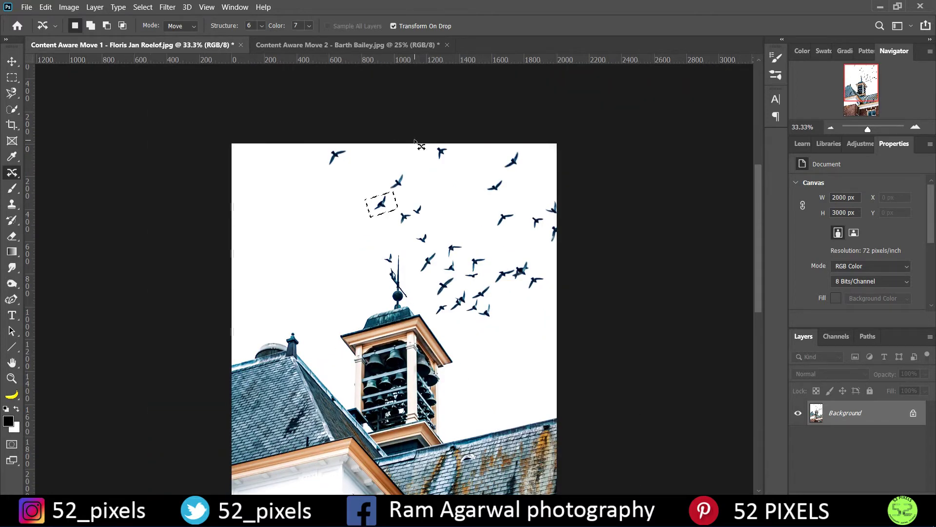
pyautogui.hotkey('ctrl', 'd')
pyautogui.click(15, 94)
pyautogui.rightClick(16, 95)
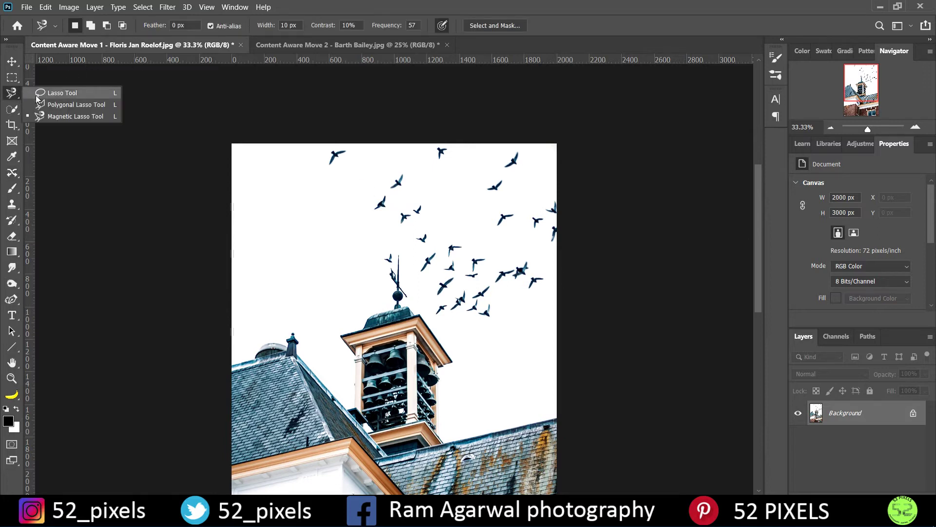
pyautogui.click(38, 94)
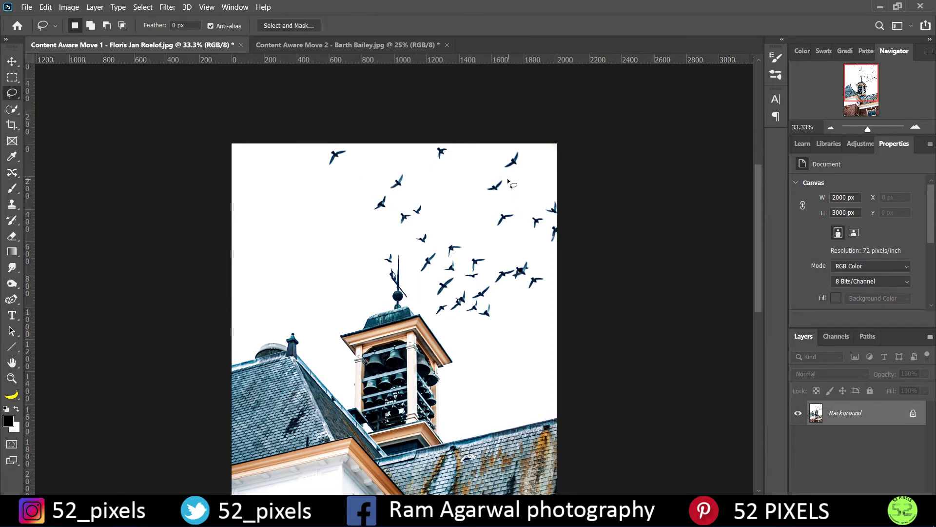
pyautogui.moveTo(505, 179)
pyautogui.mouseDown()
pyautogui.moveTo(480, 192)
pyautogui.moveTo(490, 203)
pyautogui.moveTo(509, 181)
pyautogui.mouseUp()
# Move the lassoed bird down and to the left with Content-Aware Move, into the gap above the main flock
pyautogui.click(11, 173)
pyautogui.moveTo(494, 187)
pyautogui.mouseDown()
pyautogui.moveTo(474, 200)
pyautogui.moveTo(463, 224)
pyautogui.mouseUp()
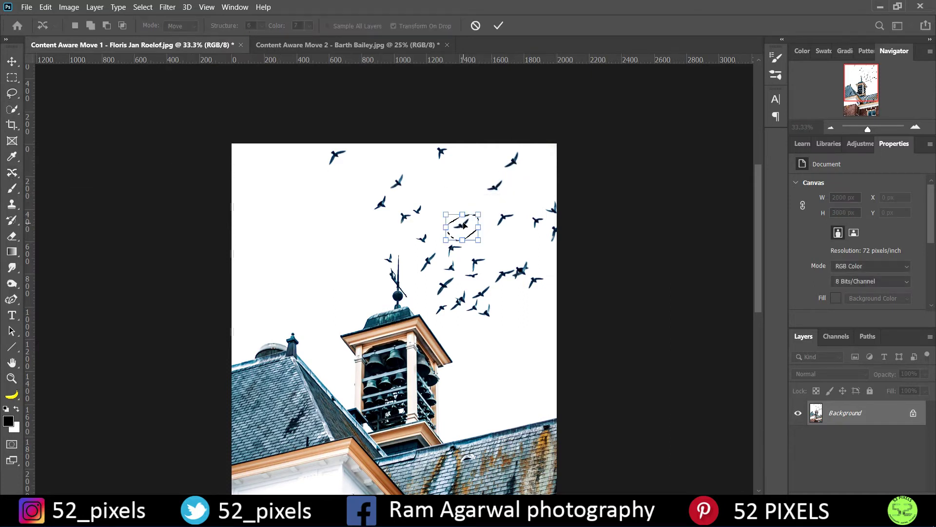
pyautogui.press('Return')
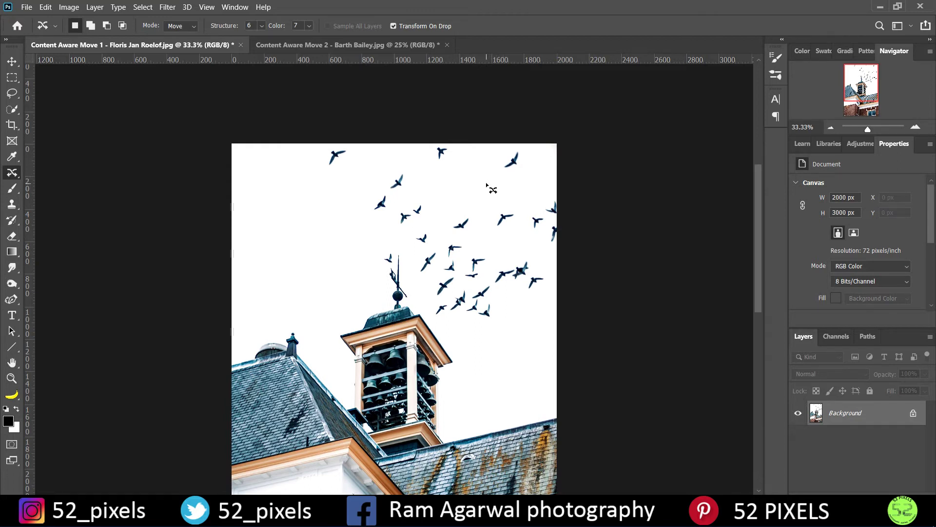
pyautogui.hotkey('ctrl', '-')
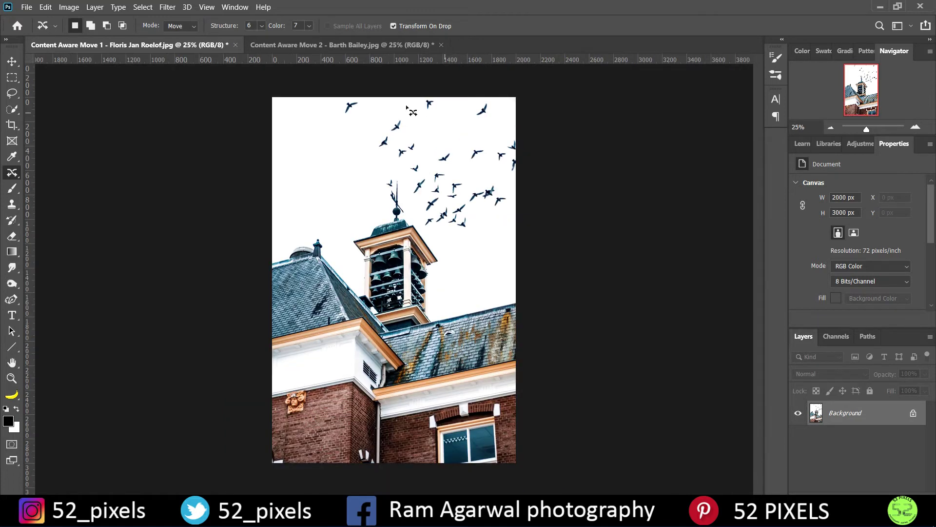
pyautogui.press('v')
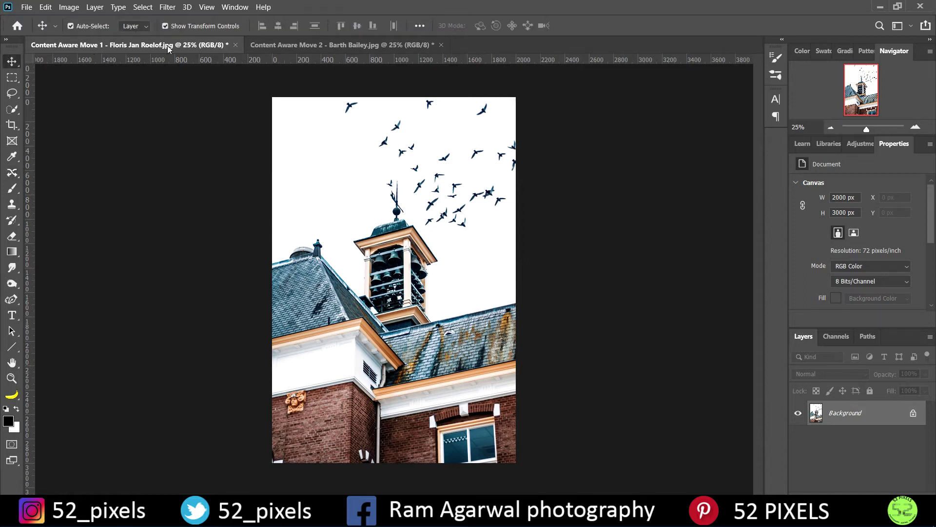
# Switch to the Content Aware Move 2 sunset image and select the large bird on its left side with a rectangular marquee
pyautogui.click(284, 44)
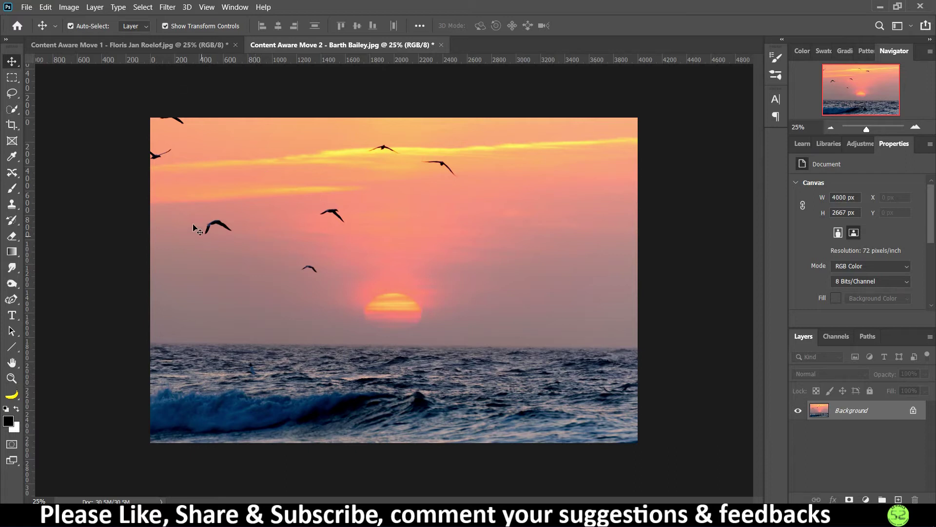
pyautogui.click(13, 77)
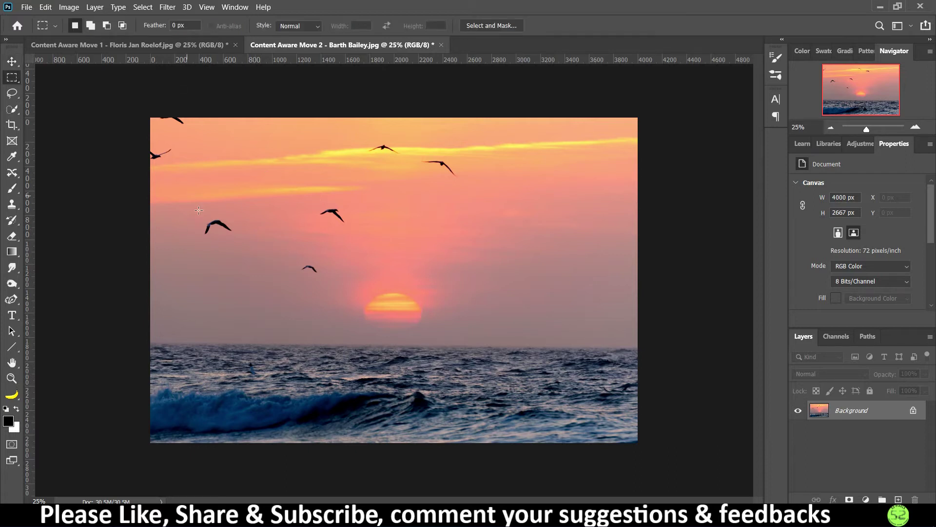
pyautogui.moveTo(194, 213); pyautogui.dragTo(241, 244)
# Move the selected bird with Content-Aware Move to the empty sky right of the setting sun
pyautogui.click(12, 173)
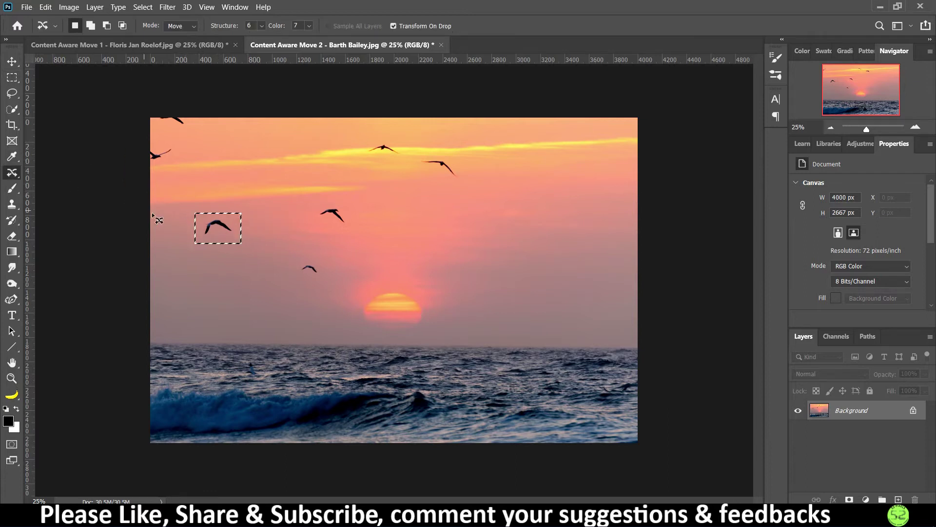
pyautogui.moveTo(220, 232); pyautogui.dragTo(548, 271)
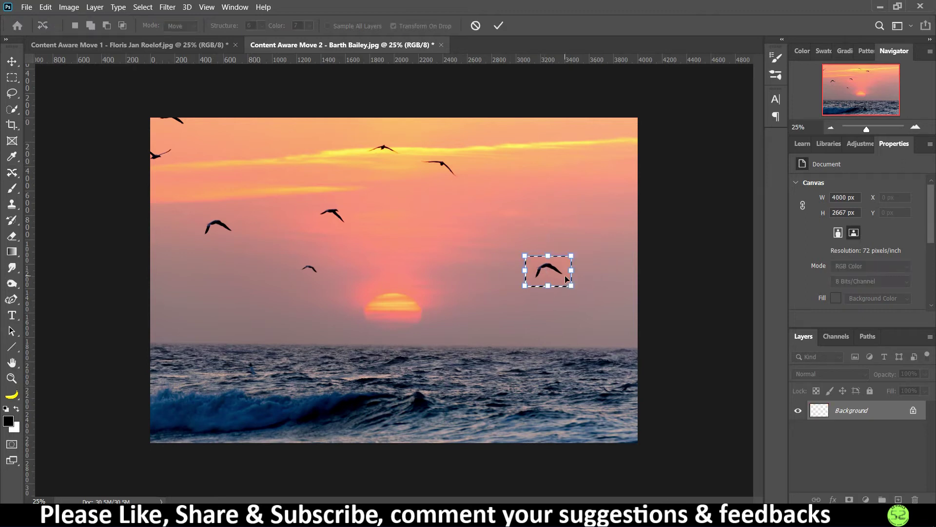